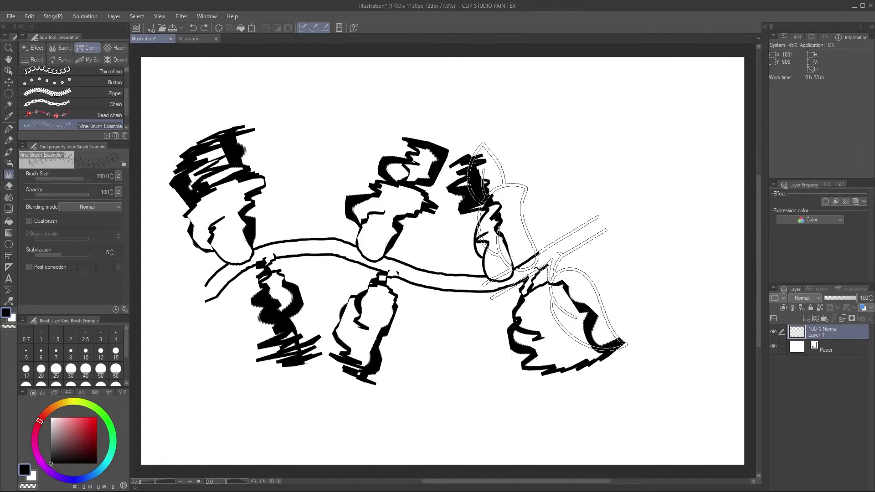
Step: Draw two leafy vine strokes with two large leaves, one sweeping diagonally across the canvas
left_click_drag(506, 272, 667, 208)
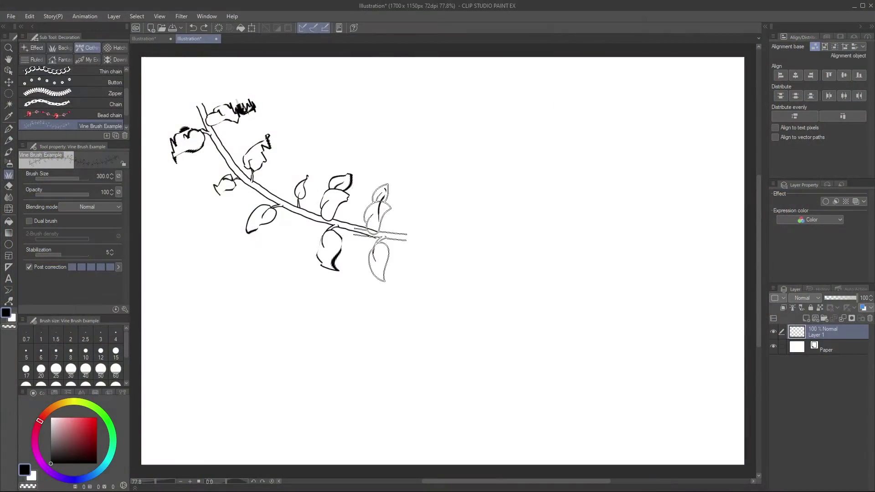
mouse_move(401, 242)
left_mouse_down()
mouse_move(518, 259)
mouse_move(638, 326)
mouse_move(679, 401)
left_mouse_up()
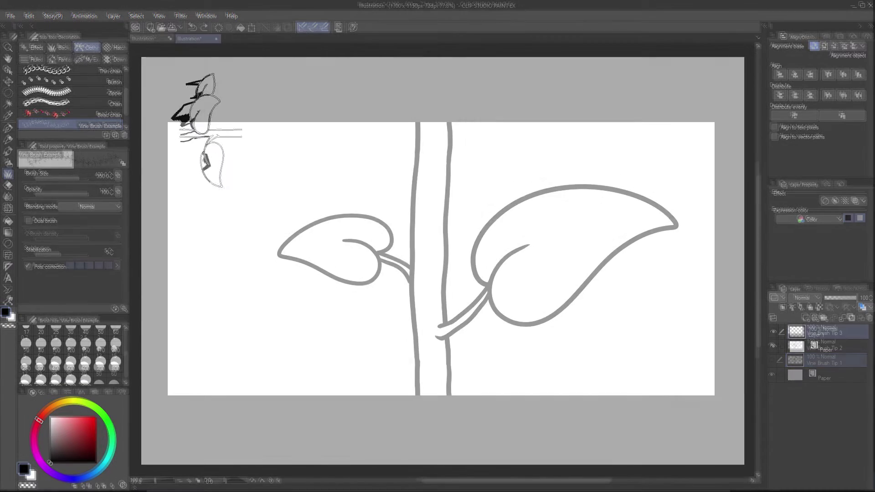
Step: Draw a left-to-right leafy vine, enable Post correction, then draw a smoother vine below it
mouse_move(225, 134)
left_mouse_down()
mouse_move(542, 151)
mouse_move(707, 139)
left_mouse_up()
left_click(29, 267)
mouse_move(196, 292)
left_mouse_down()
mouse_move(234, 290)
mouse_move(389, 320)
mouse_move(570, 296)
mouse_move(738, 294)
left_mouse_up()
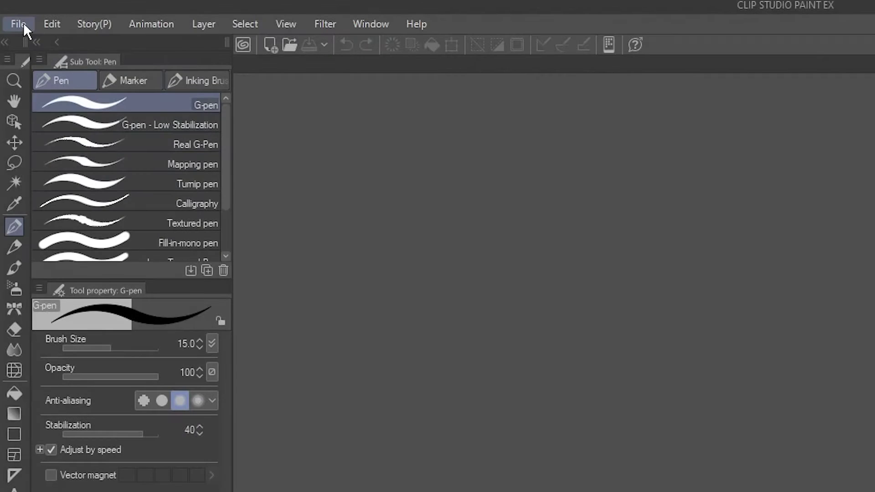
Step: Create a new 1200 × 600 px canvas with Gray as the basic expression color
left_click(23, 23)
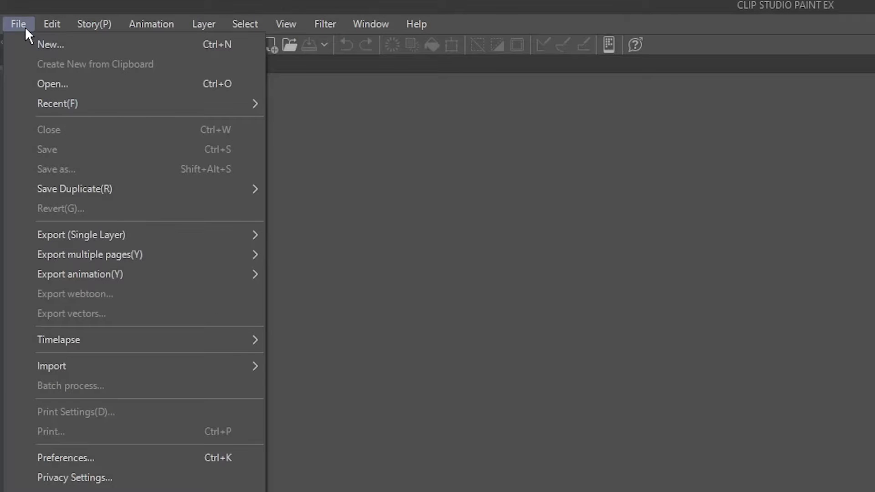
left_click(78, 46)
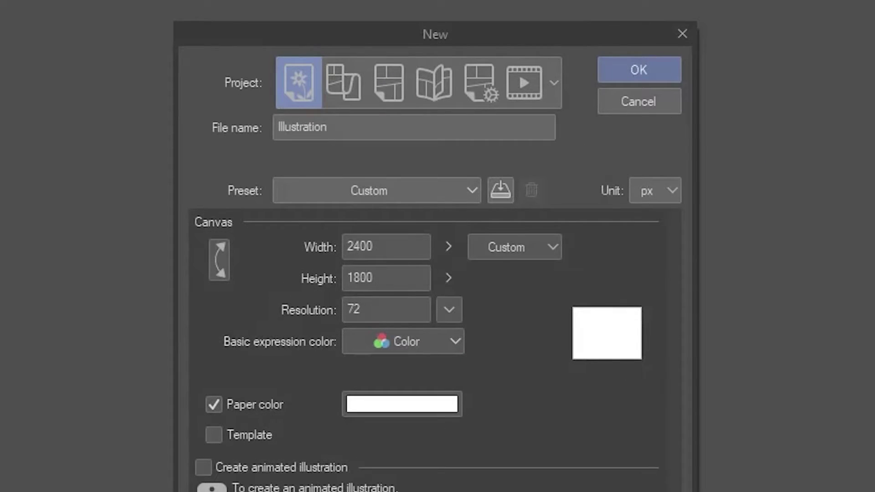
left_click(400, 278)
type("1200")
key("Tab")
type("600")
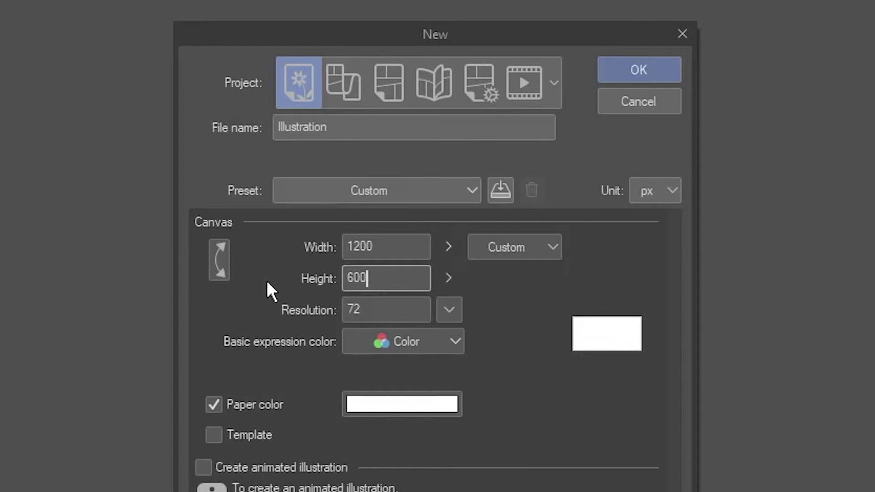
left_click(456, 346)
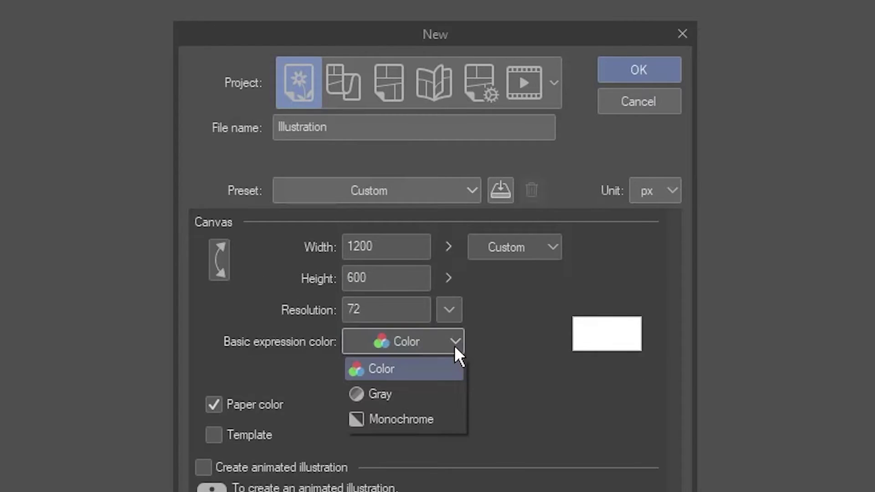
left_click(424, 389)
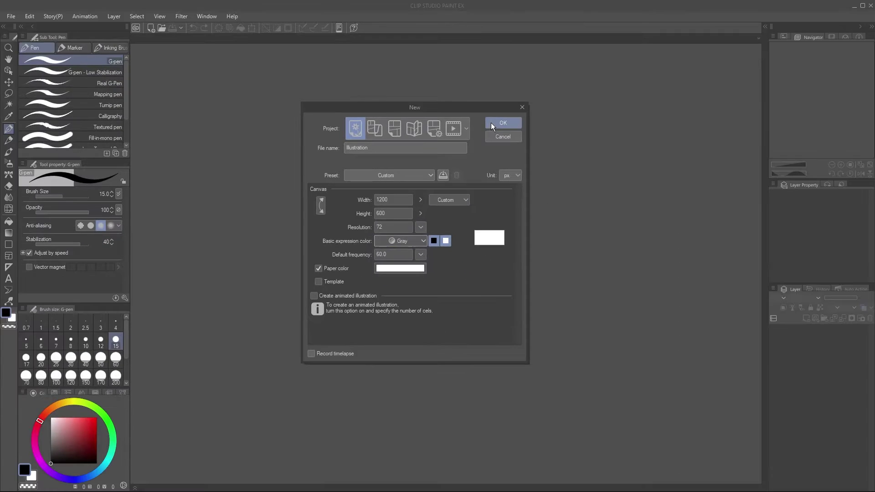
left_click(639, 69)
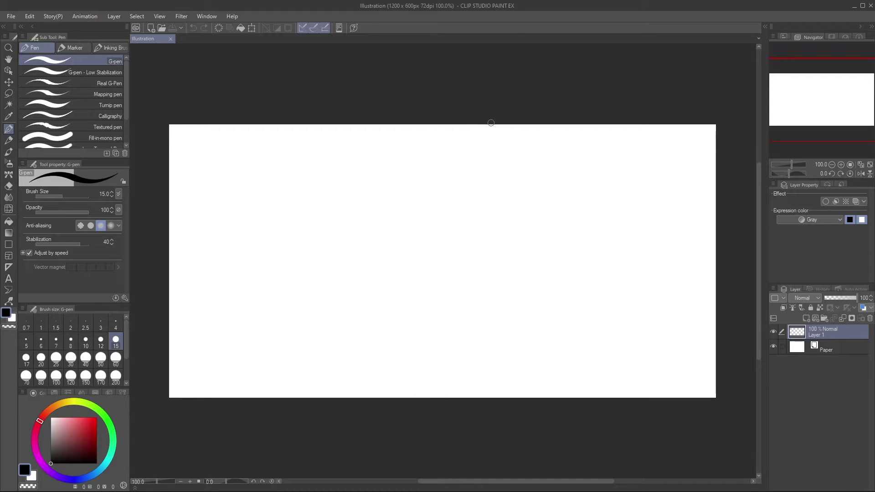
Step: Draw two parallel vertical stem lines on the blank canvas
left_click(491, 122)
left_click_drag(419, 226, 419, 295)
left_click_drag(450, 224, 451, 297)
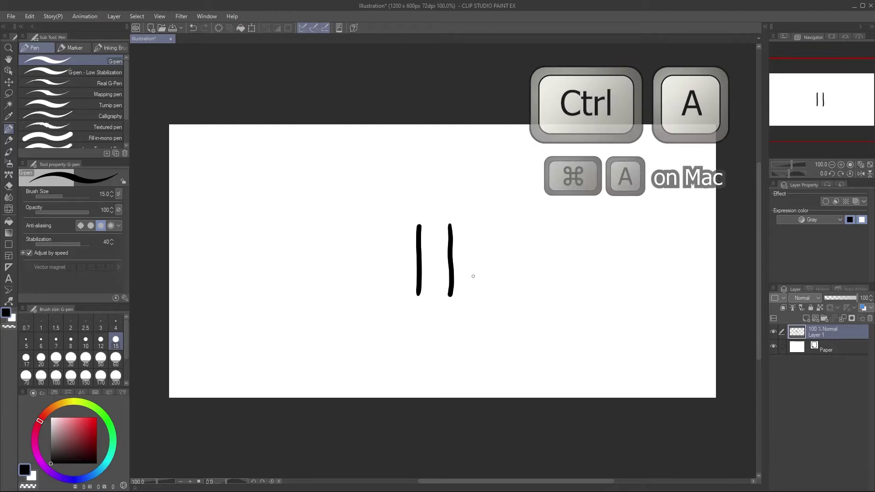
Step: Select all and convert Layer 1 into an image material layer
key("ctrl+a")
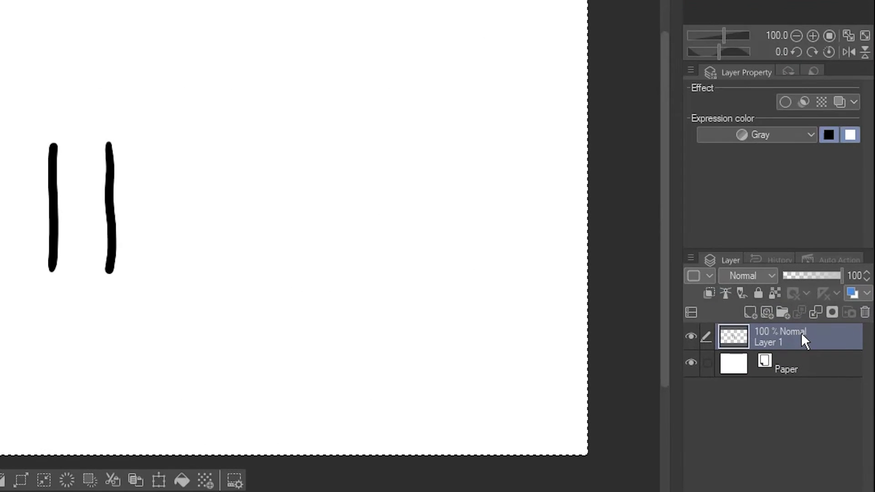
right_click(837, 335)
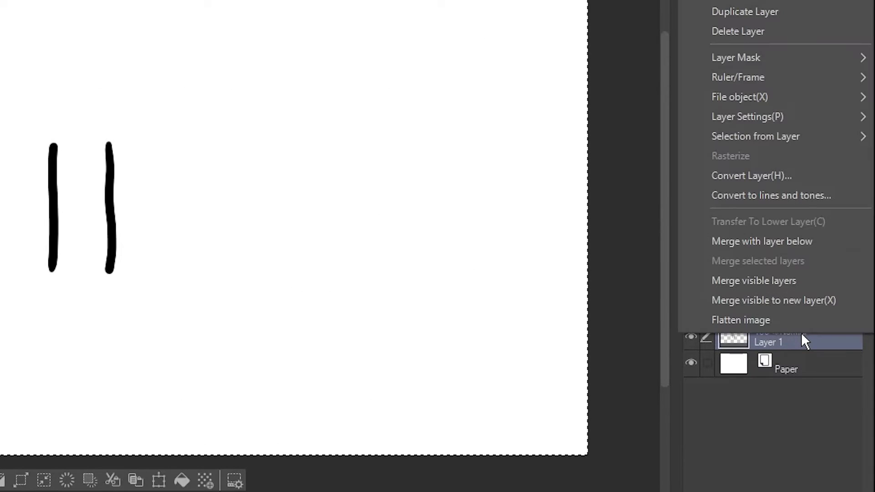
left_click(808, 179)
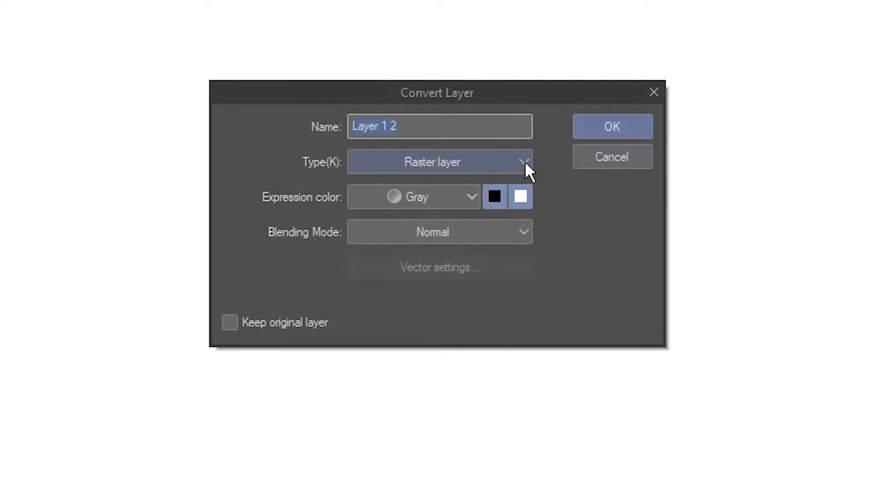
left_click(525, 164)
left_click(506, 224)
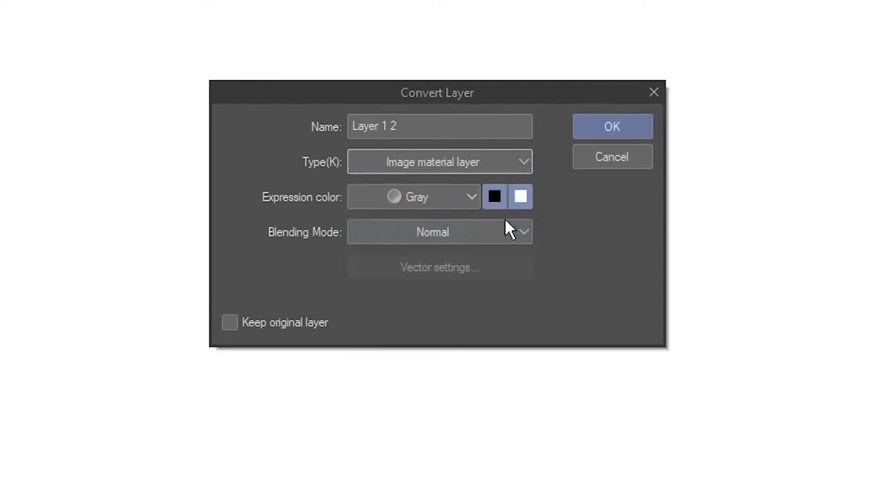
left_click(597, 128)
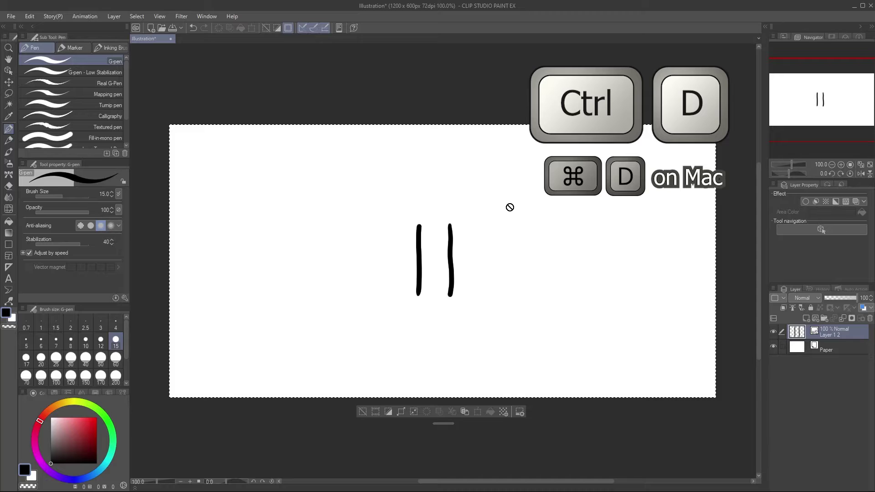
Step: Deselect, turn on Tiling with the Object tool, and drag the stems upward to wrap them
key("ctrl+d")
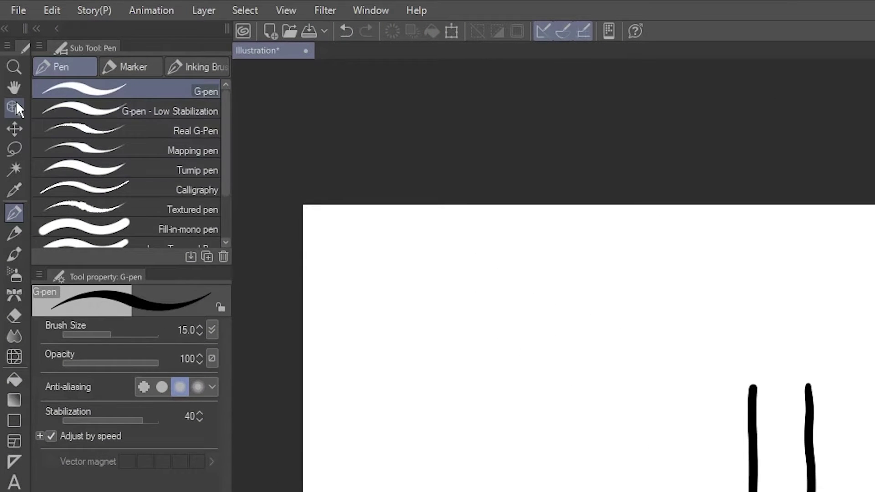
left_click(16, 104)
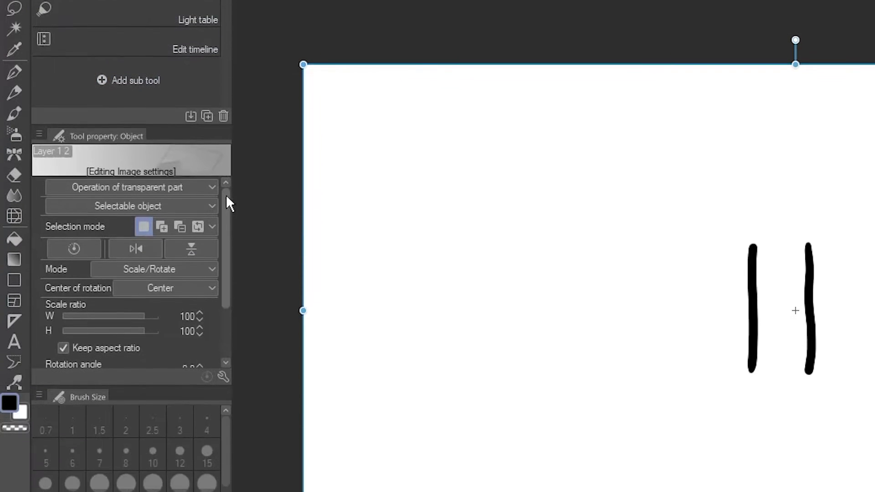
left_click_drag(226, 197, 242, 276)
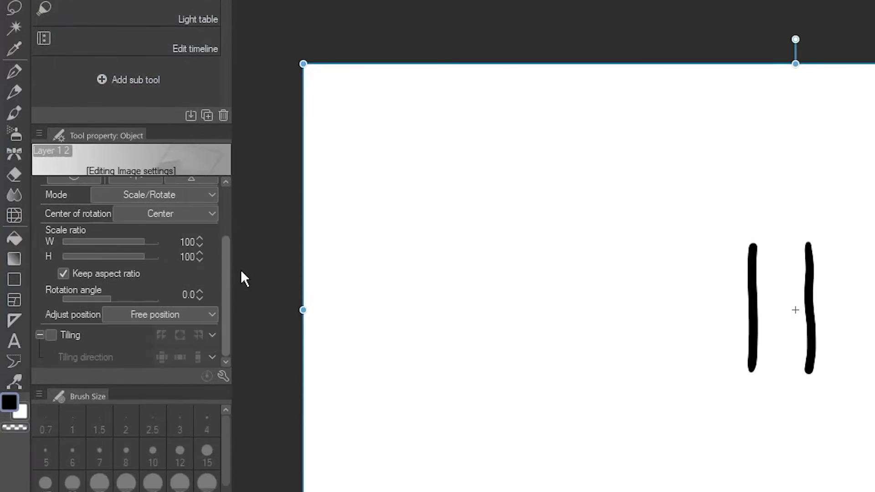
left_click(52, 336)
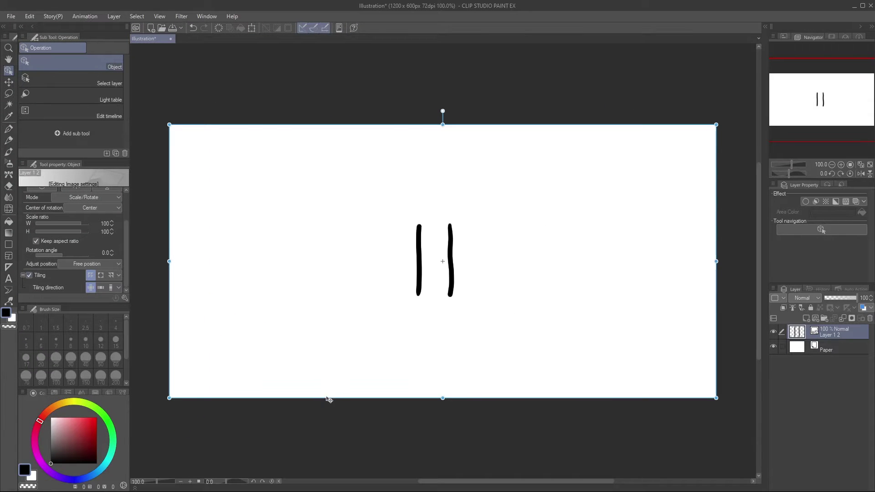
left_click_drag(329, 400, 324, 265)
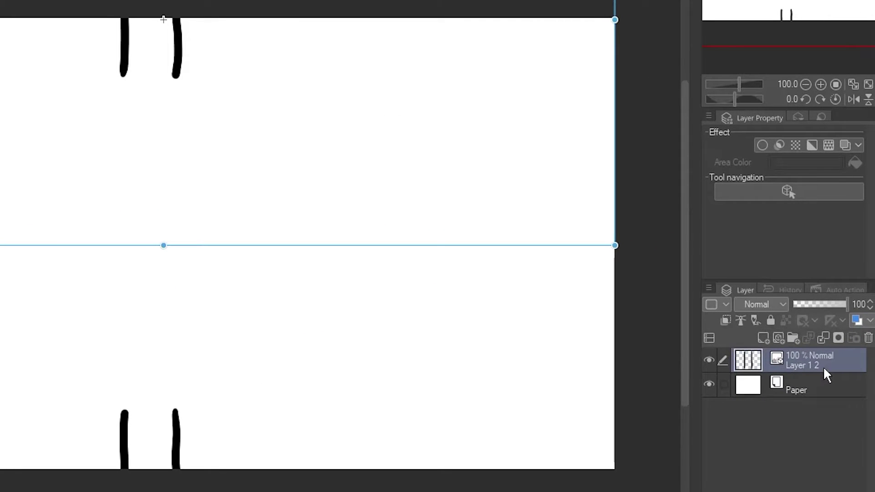
Step: Rasterize the tiled Layer 1 2 and duplicate it, keeping the top copy hidden
right_click(823, 366)
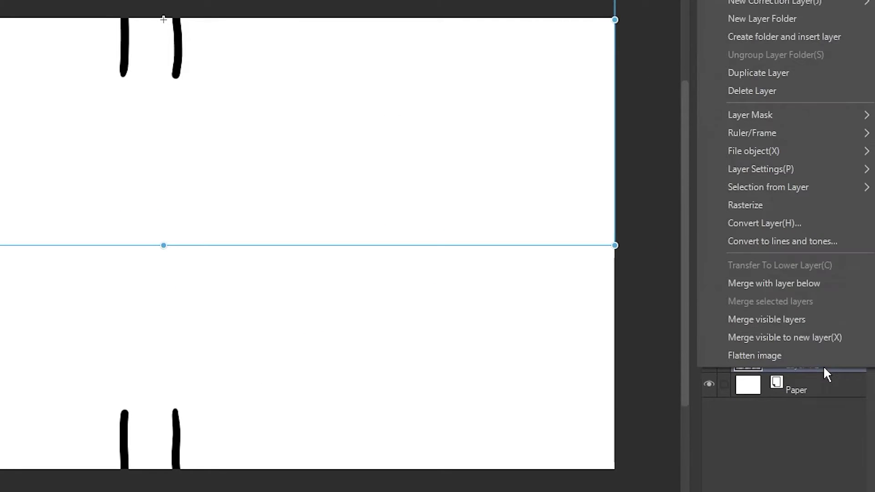
left_click(785, 205)
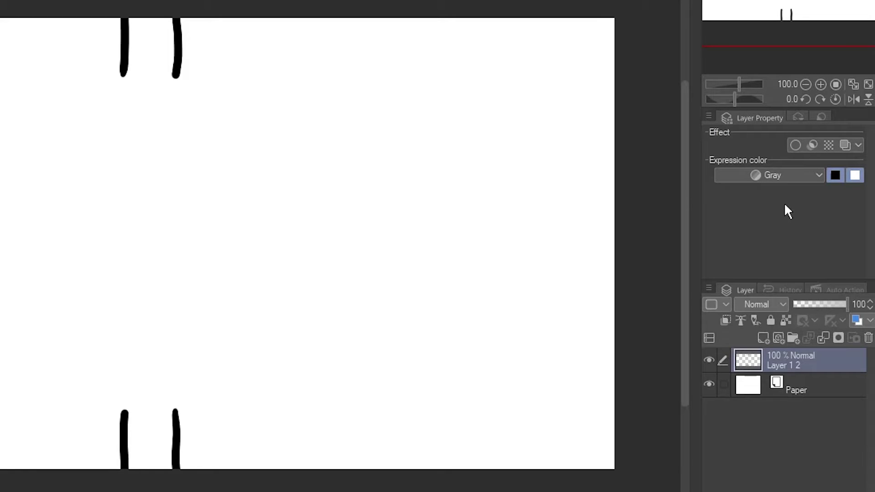
right_click(814, 367)
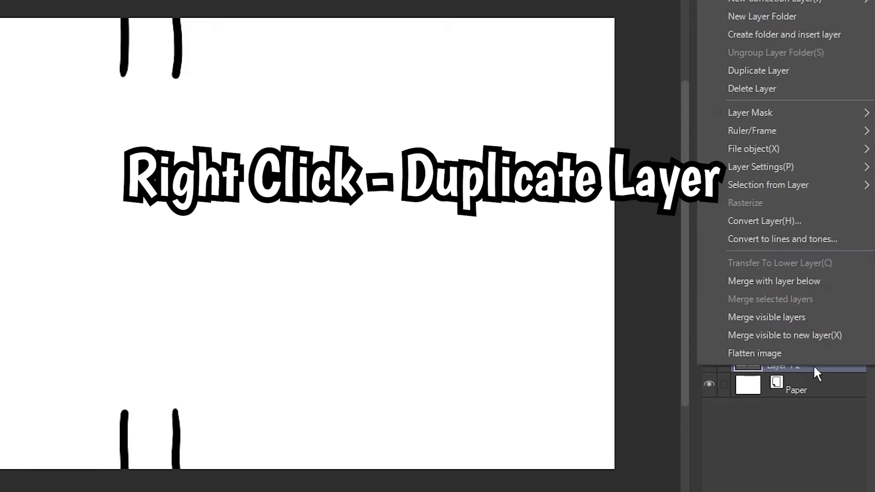
left_click(806, 72)
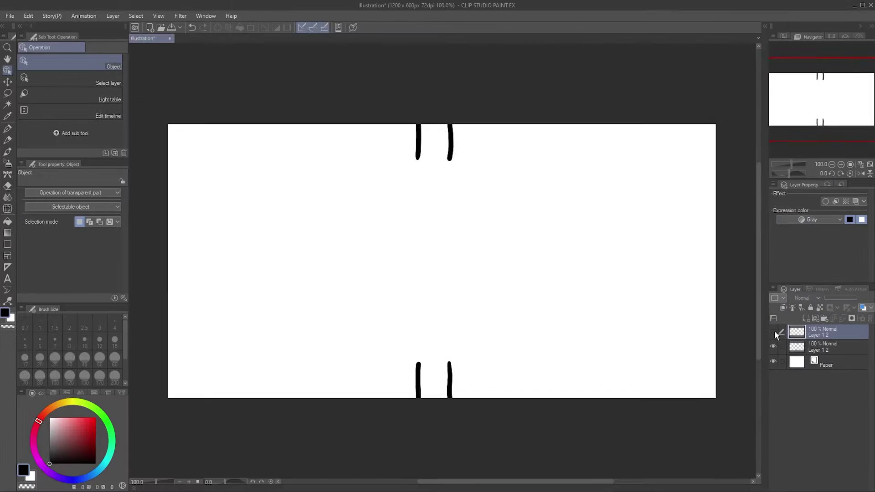
Step: Ink a twin vertical stem with three leaves, one with a midrib, using the pen
key("p")
left_click_drag(418, 125, 418, 368)
left_click_drag(450, 151, 450, 368)
mouse_move(296, 252)
left_mouse_down()
mouse_move(260, 303)
mouse_move(355, 228)
left_mouse_up()
mouse_move(366, 233)
left_mouse_down()
mouse_move(412, 257)
mouse_move(424, 272)
left_mouse_up()
left_click_drag(394, 260, 427, 288)
mouse_move(534, 213)
left_mouse_down()
mouse_move(486, 184)
mouse_move(450, 249)
left_mouse_up()
left_click_drag(592, 210, 606, 268)
left_click_drag(653, 248, 601, 223)
Step: Register the drawing as a Brush Tips image material tagged 'vine' and 'brush tip'
left_click(30, 16)
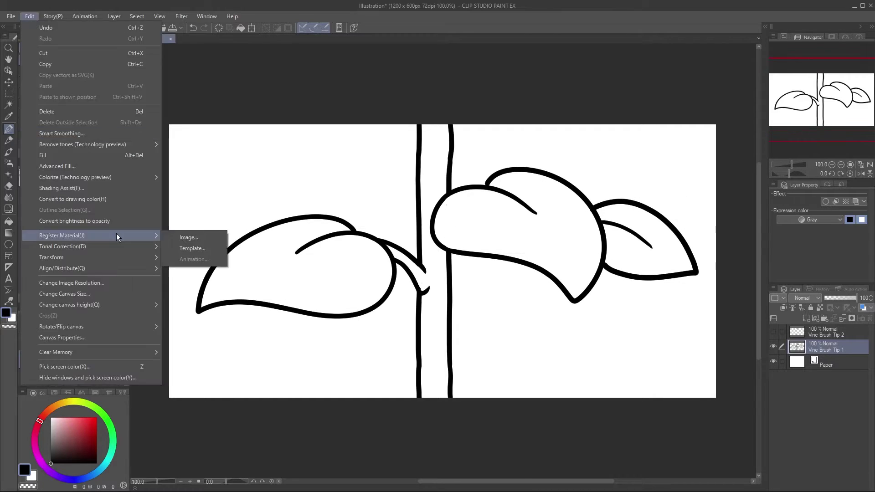
left_click(192, 236)
left_click(515, 239)
left_click(579, 329)
type("vine")
key("Return")
type("brush tip")
key("Return")
type("pl")
left_click(602, 168)
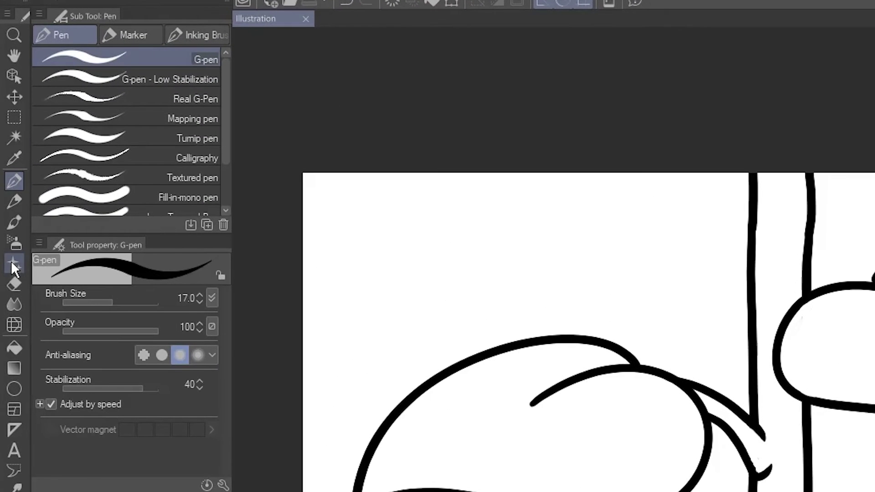
Step: Duplicate the Decoration > Clothing Chain brush as 'Vine Brush Example' with the Vegetation icon
left_click(11, 263)
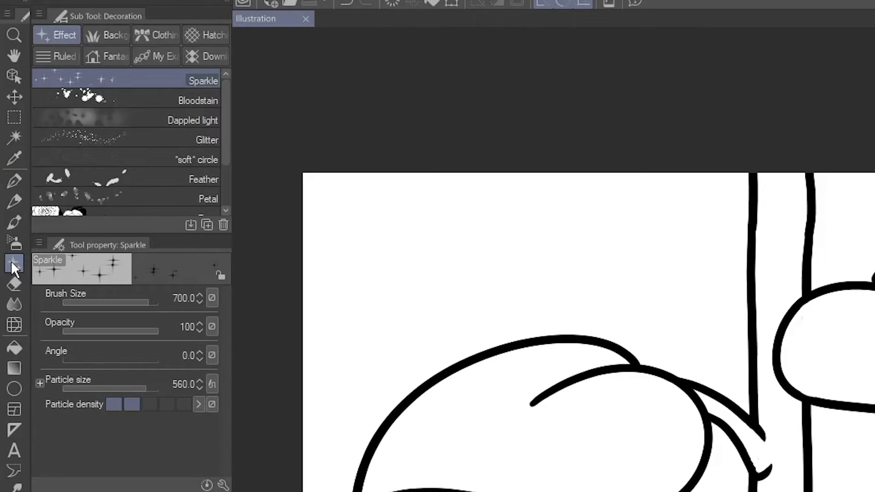
left_click(154, 31)
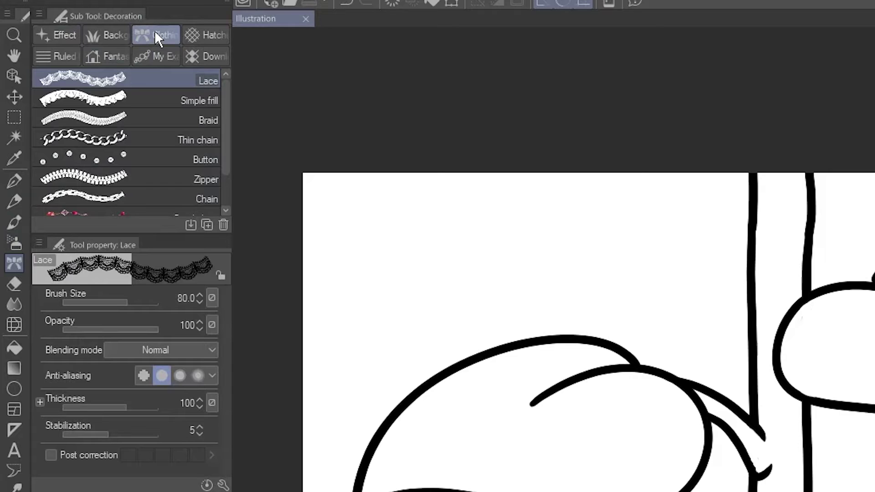
left_click(155, 196)
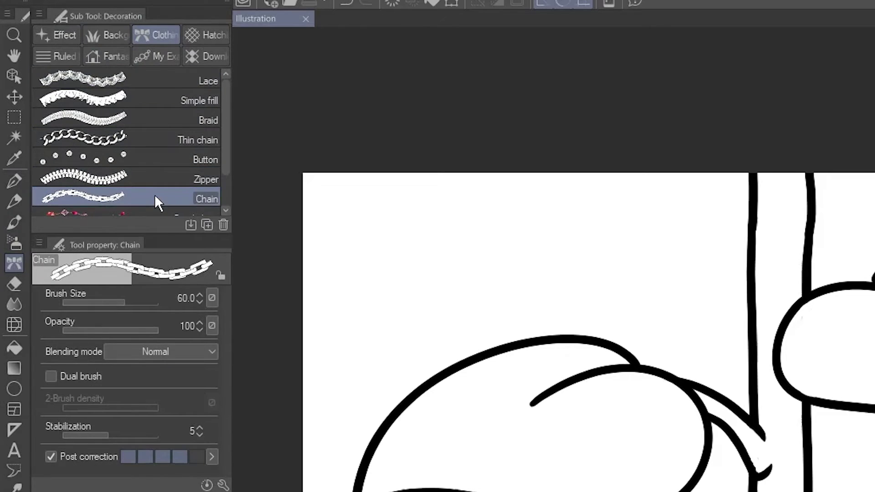
left_click(206, 225)
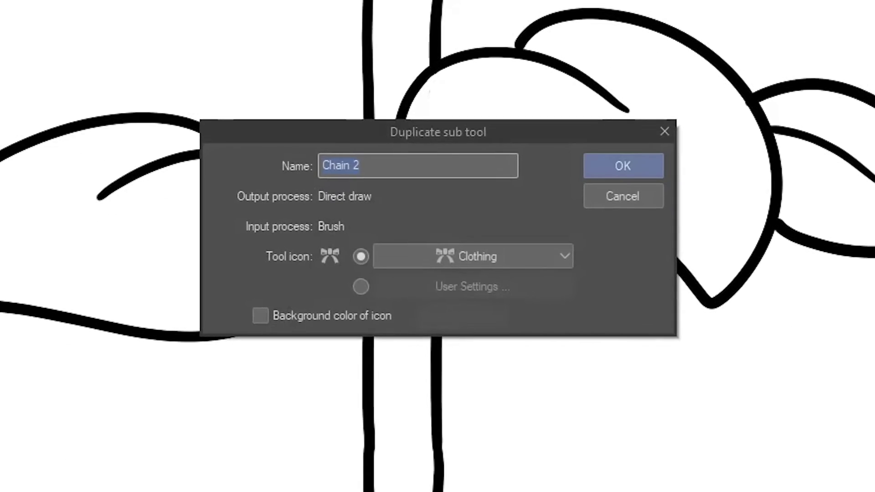
type("Vine Brush Example")
left_click(501, 258)
scroll(426, 25, "down", 3)
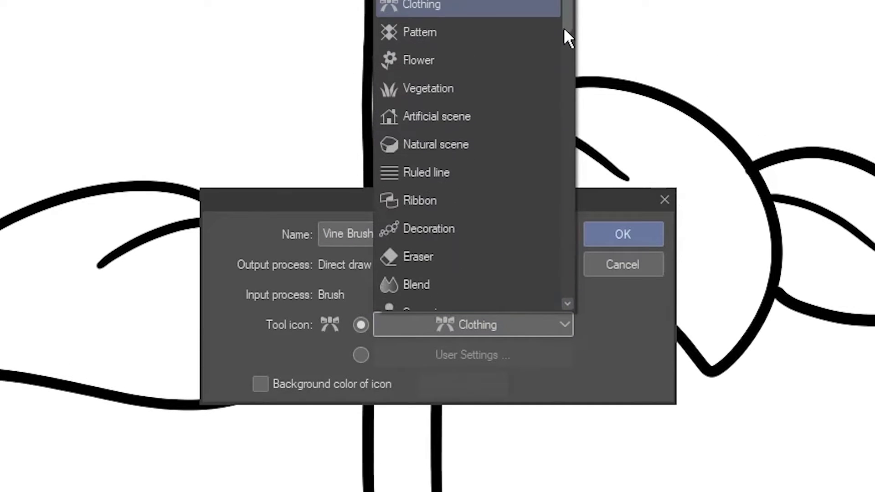
left_click(424, 90)
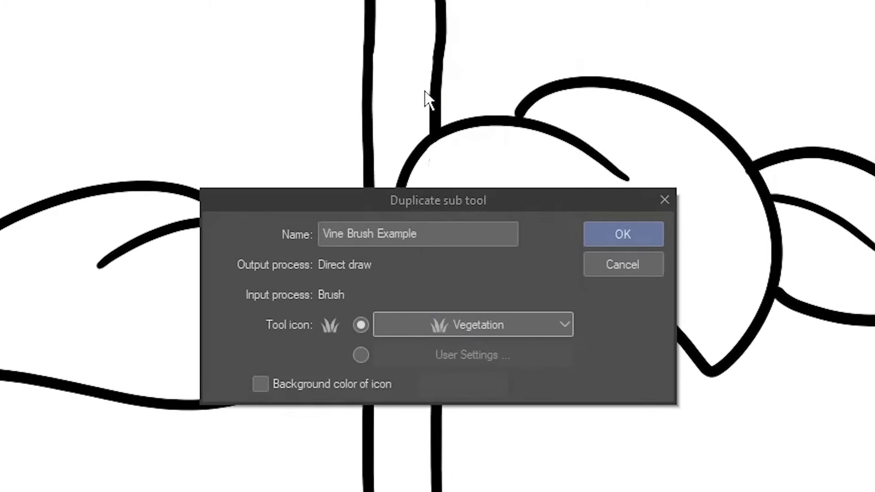
left_click(603, 230)
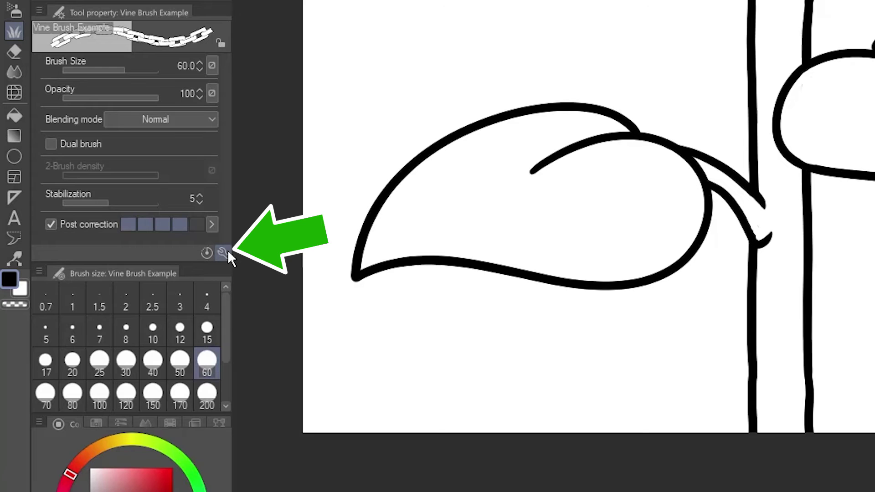
Step: In Sub Tool Detail, set the brush tip to the Vine Brush Tip 1 material at angle 0
left_click(228, 253)
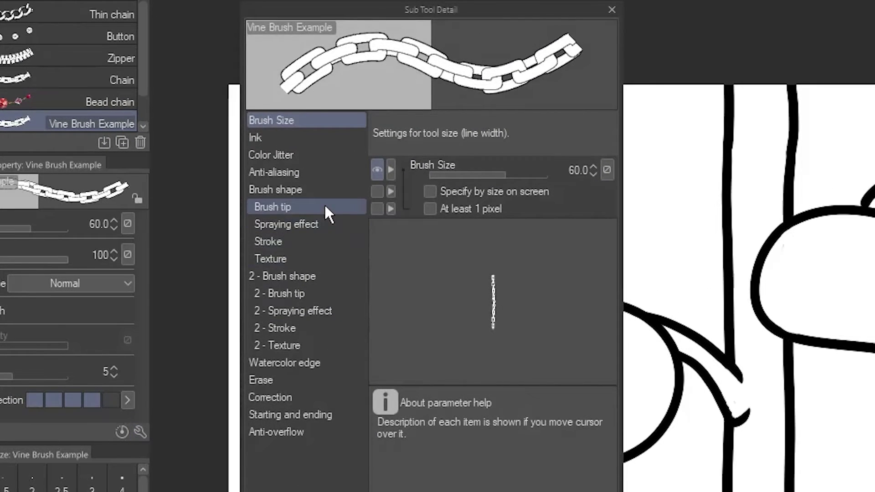
left_click(326, 212)
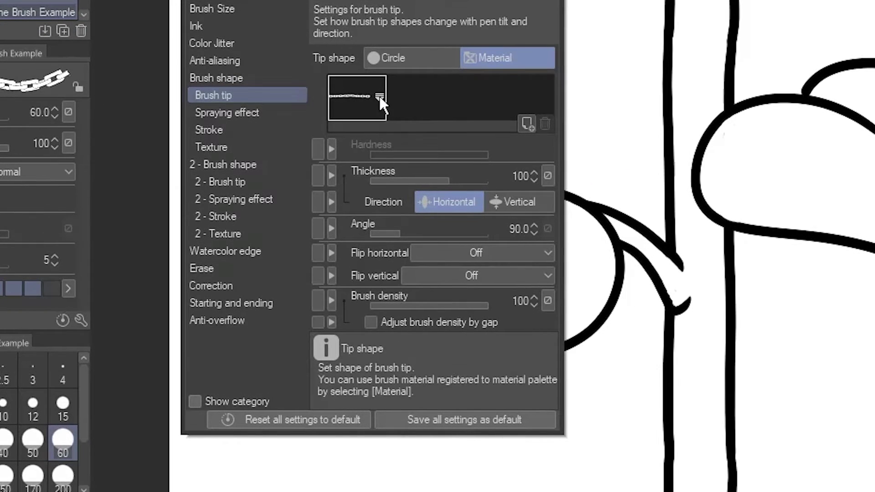
left_click(379, 94)
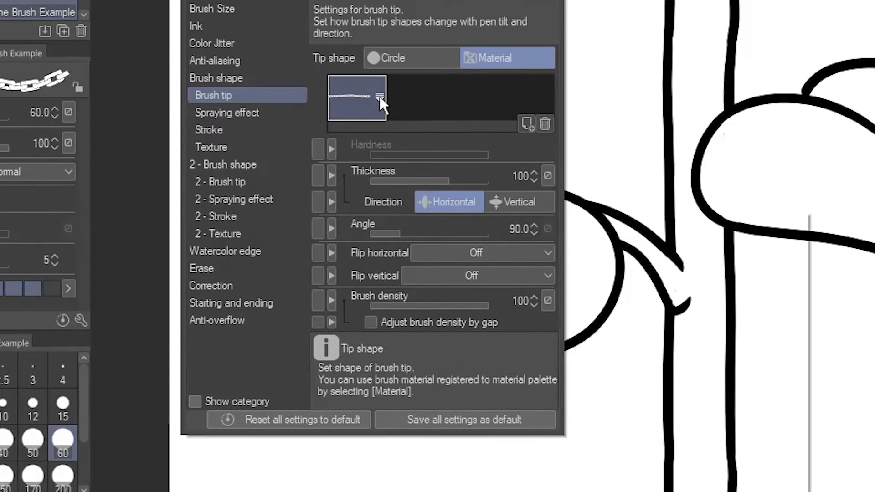
left_click(329, 250)
type("vine")
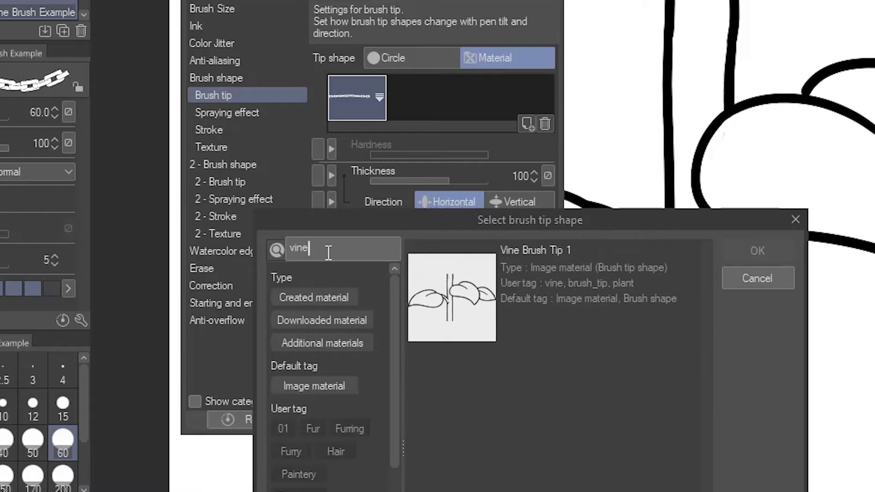
left_click(532, 289)
left_click(729, 253)
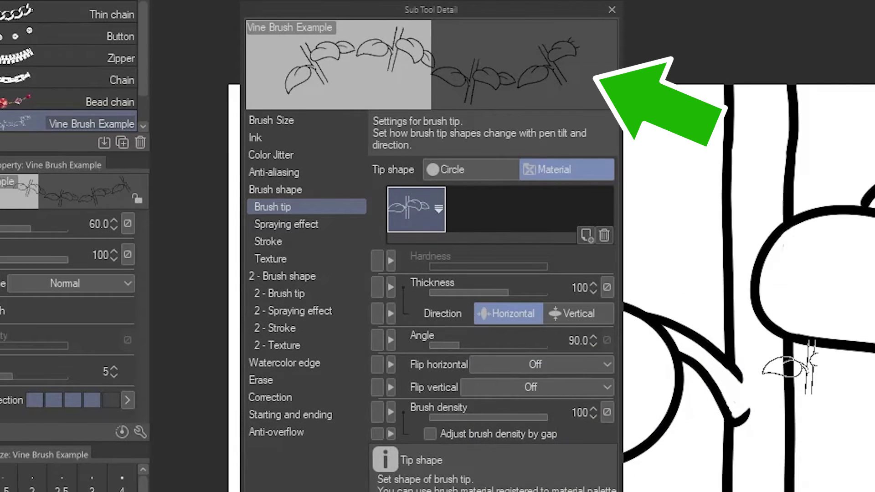
left_click(578, 341)
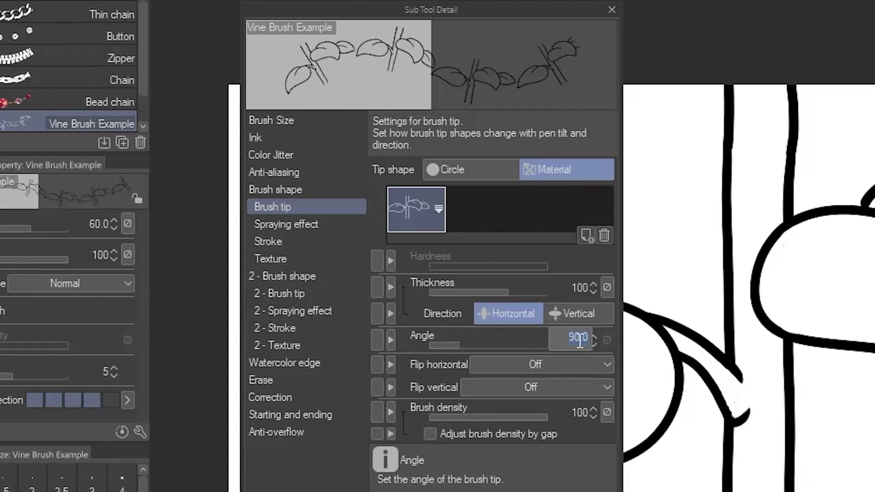
type("0")
key("Return")
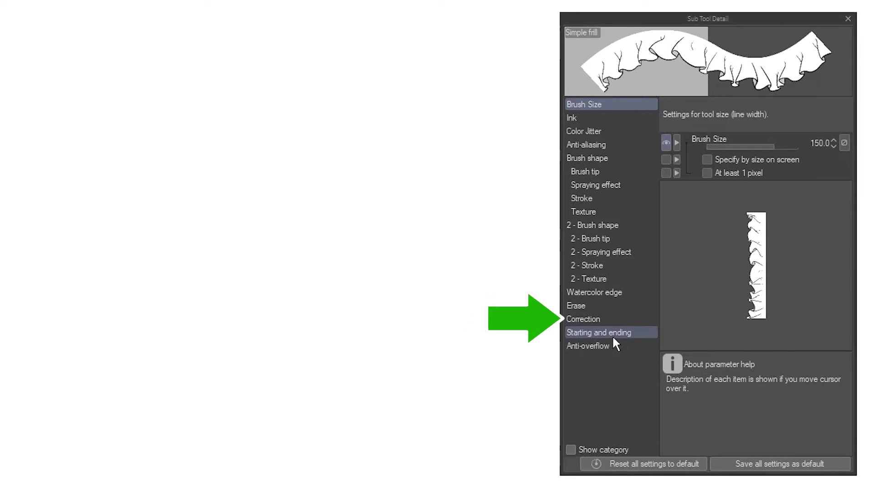
Step: Tick Post correction under Correction and raise its level two notches
left_click(614, 321)
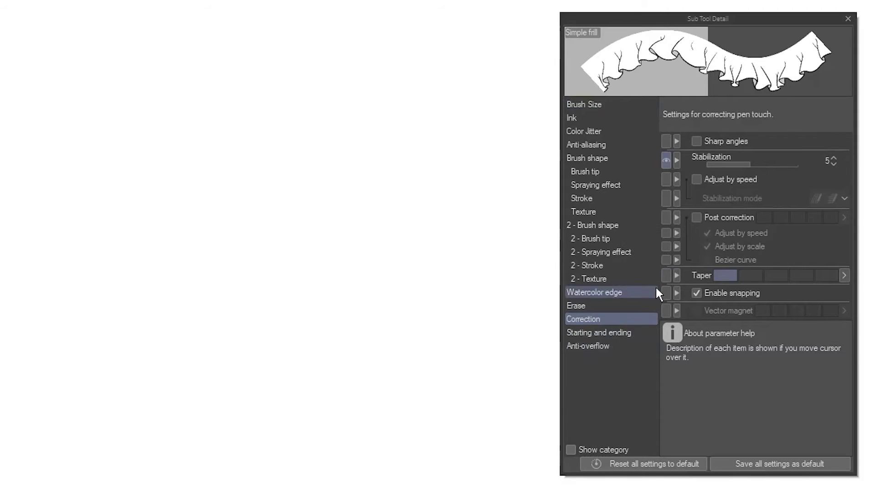
left_click(696, 218)
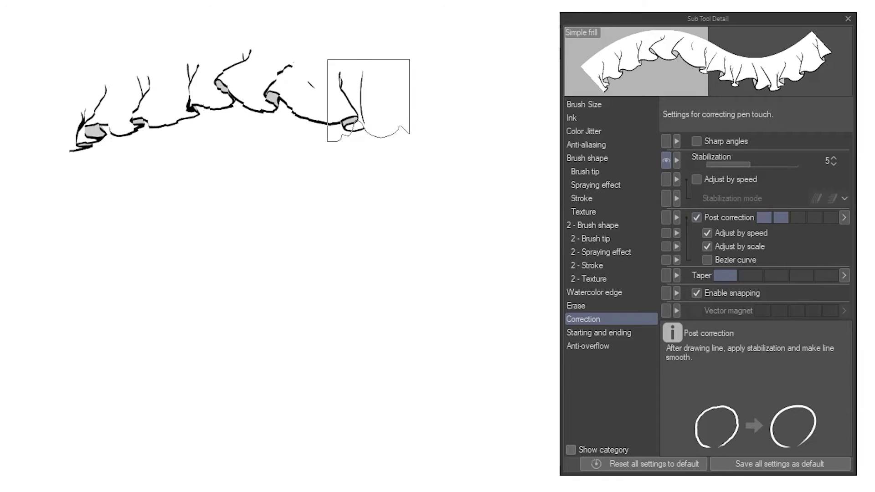
left_click(797, 218)
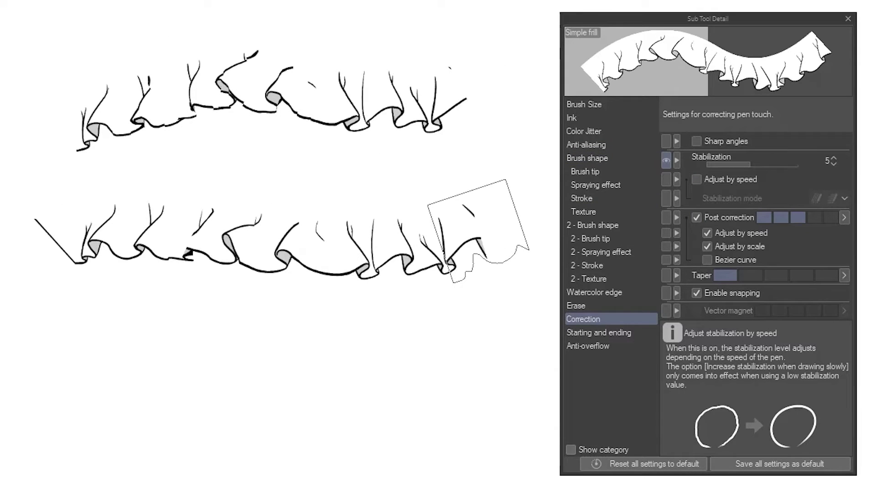
left_click(812, 218)
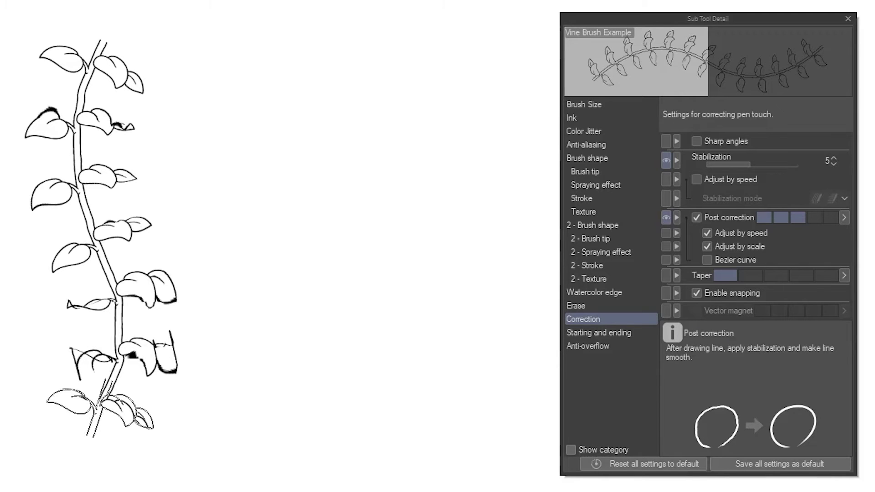
Step: Raise the Post correction level in Correction settings to its fifth, highest level
left_click(815, 218)
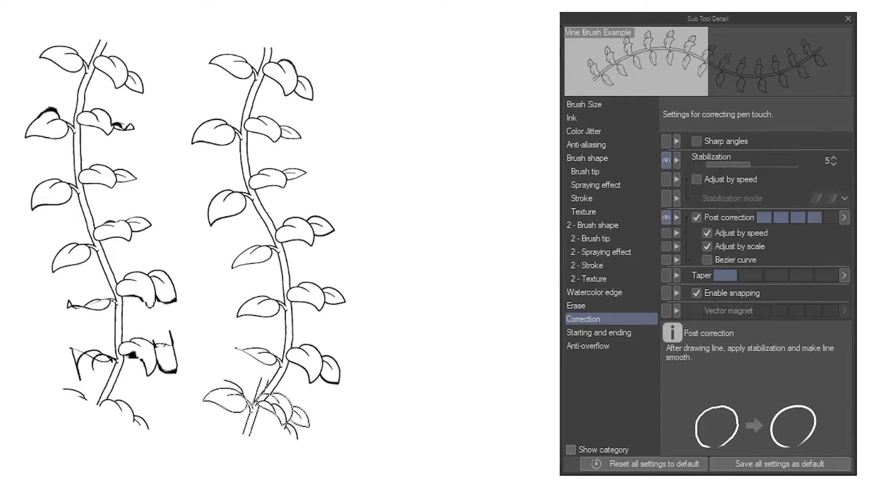
left_click(830, 218)
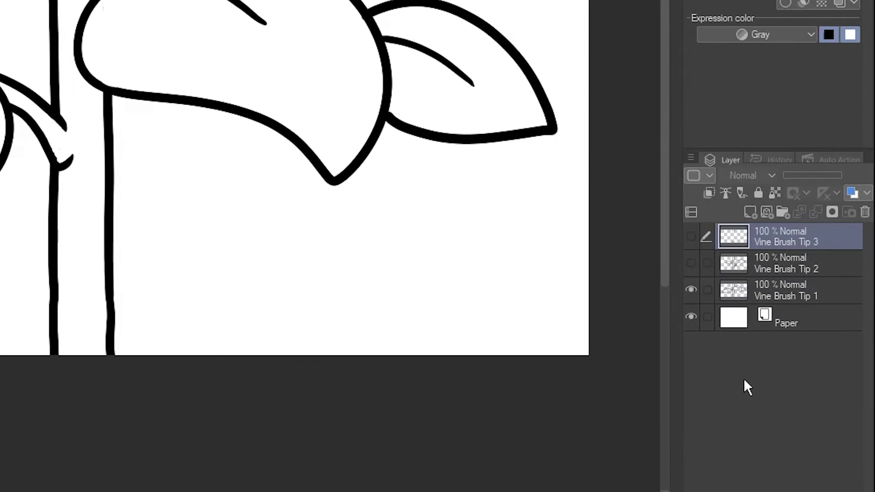
Step: Add a new layer above Vine Brush Tip 3 and name it 'fix'
left_click(749, 214)
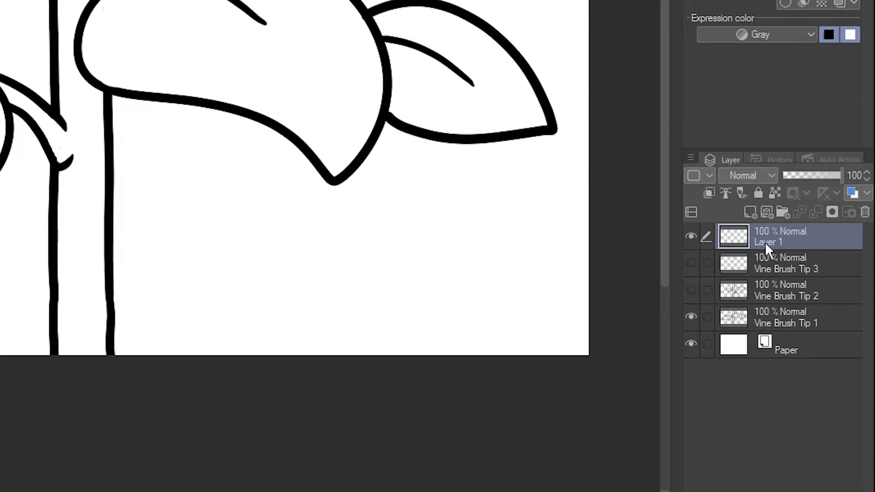
double_click(765, 242)
type("fix")
key("Return")
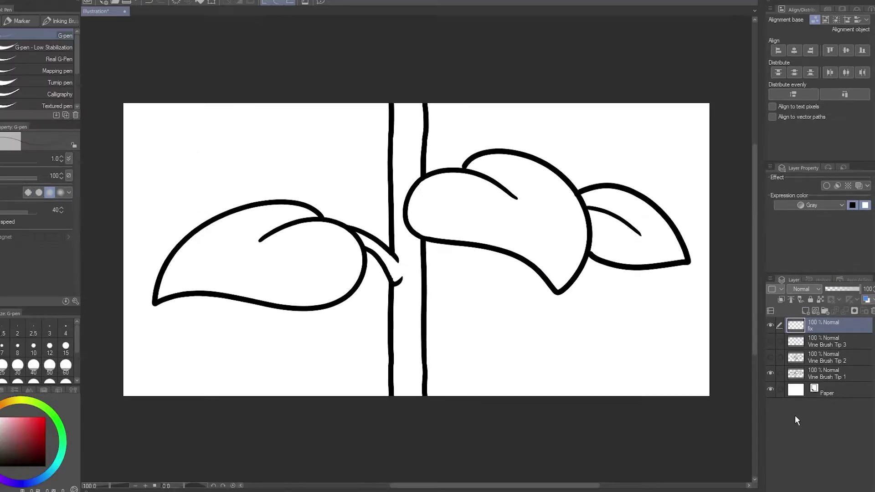
Step: Place tiny G-pen marks at the canvas's left and right edges on the fix layer
left_click(178, 289)
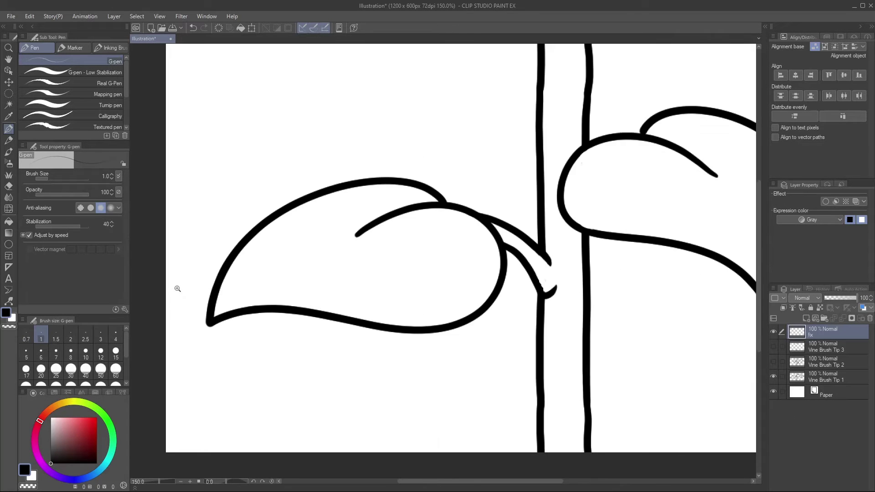
left_click(177, 288)
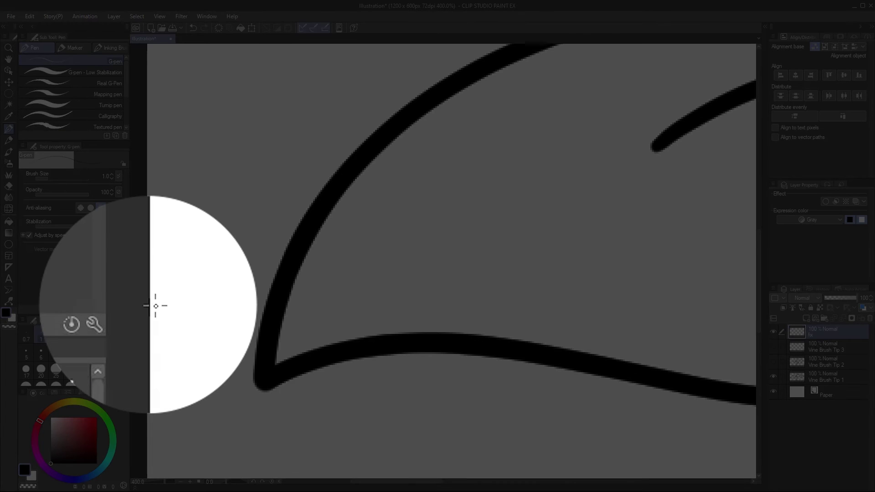
left_click(156, 306)
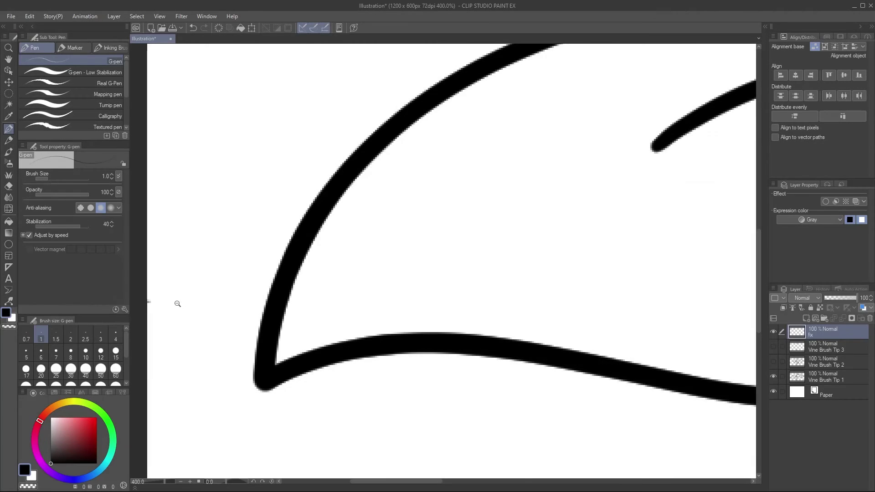
left_click(177, 303, "alt")
left_click(682, 284)
left_click(680, 283)
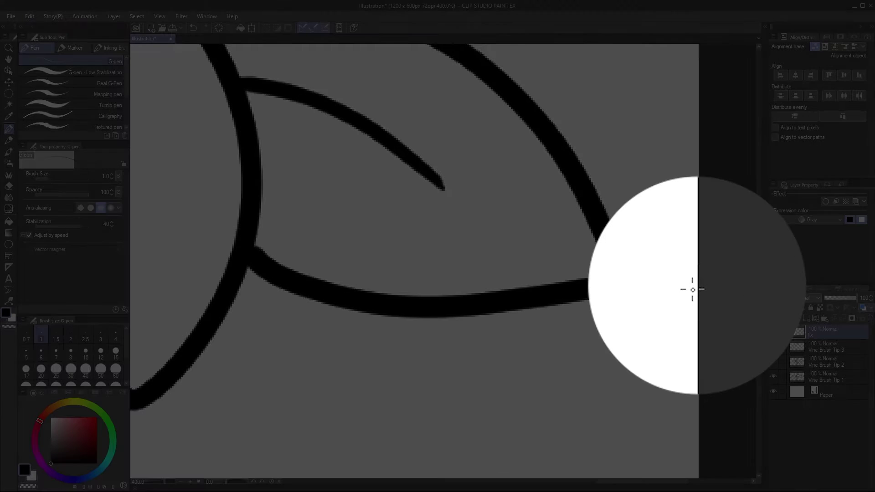
left_click_drag(688, 289, 712, 292)
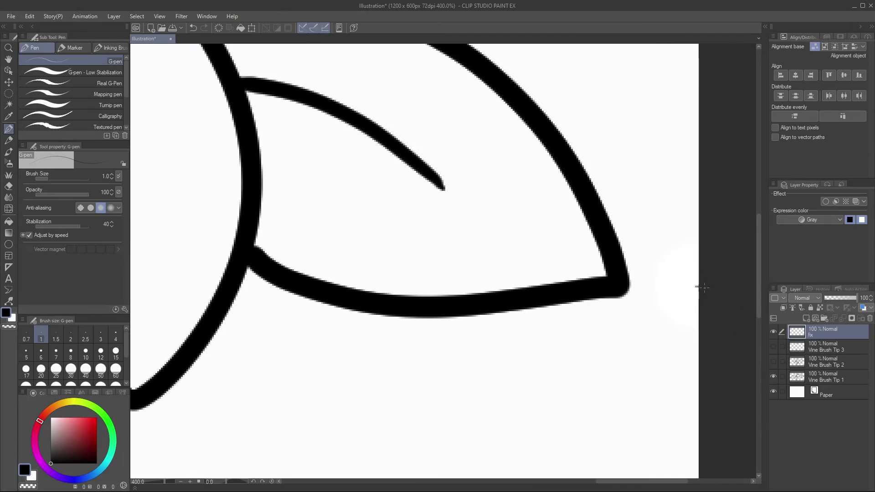
key("ctrl+alt+0")
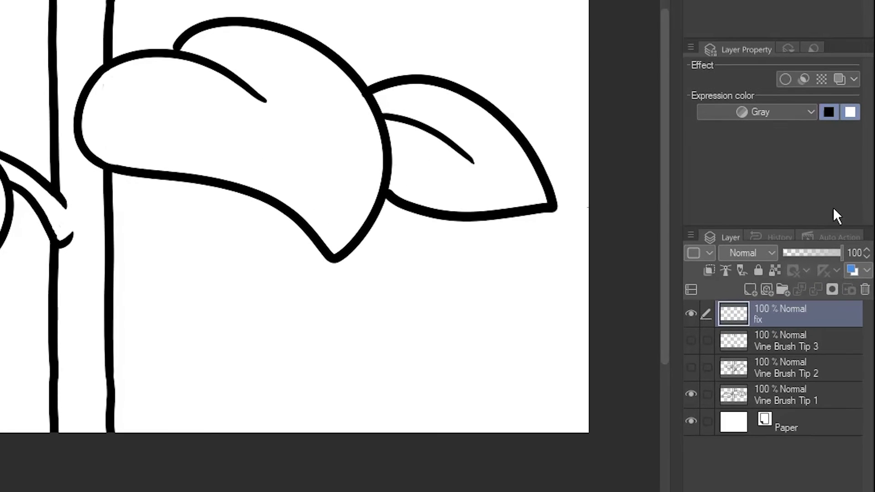
Step: Set the fix layer's opacity to 1%
left_click(851, 252)
type("1")
key("Return")
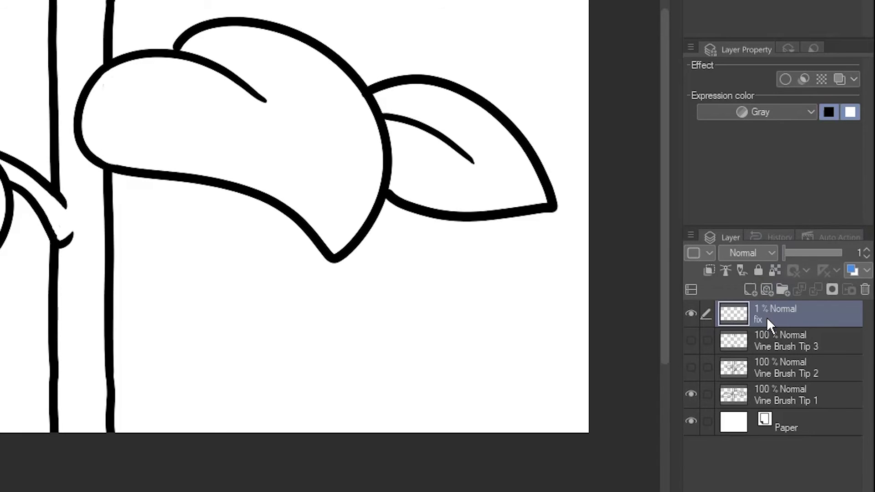
Step: Merge a copy of fix into Vine Brush Tip 1, then switch visibility to Tip 2
left_click_drag(766, 317, 750, 290)
left_click_drag(761, 319, 759, 400)
right_click(760, 401)
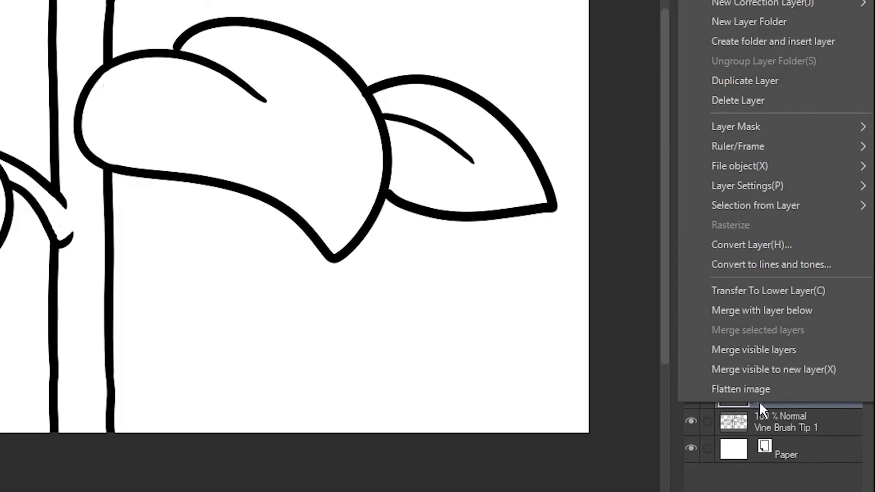
left_click(782, 310)
left_click(691, 394)
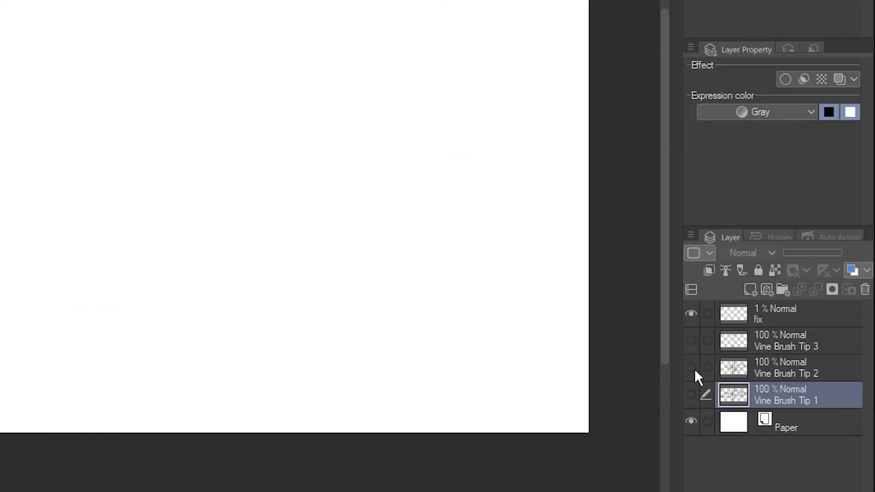
left_click(691, 368)
Step: Merge another copy of fix into Vine Brush Tip 2, then switch visibility to Tip 3
left_click_drag(767, 316, 749, 288)
left_click_drag(762, 314, 764, 373)
right_click(764, 373)
left_click(773, 283)
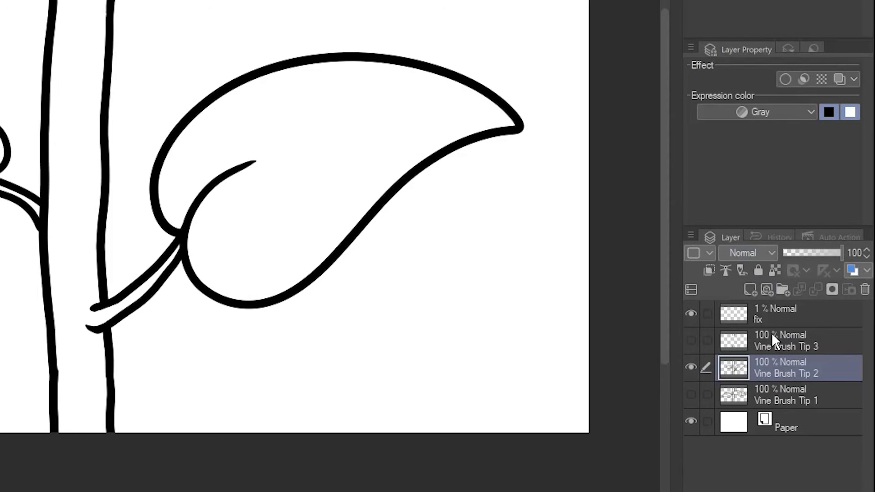
left_click(691, 368)
left_click(691, 341)
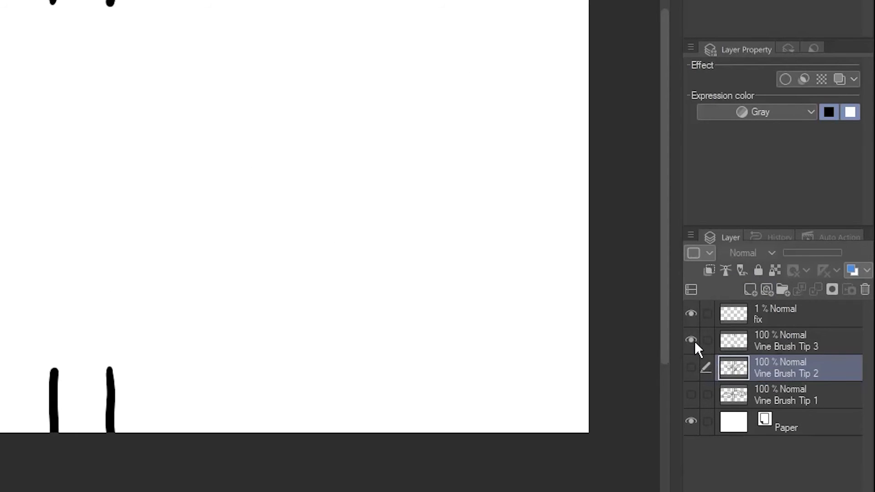
Step: Merge the original fix layer into Vine Brush Tip 3
left_click(766, 318)
right_click(766, 319)
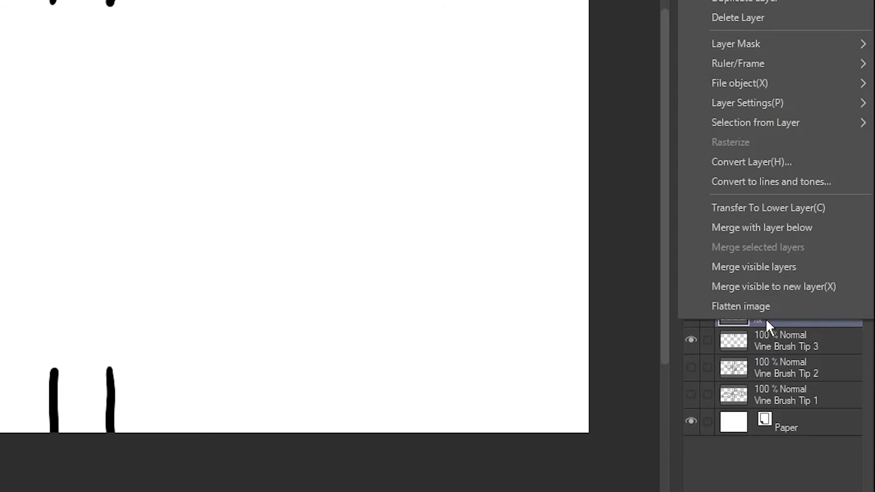
left_click(767, 229)
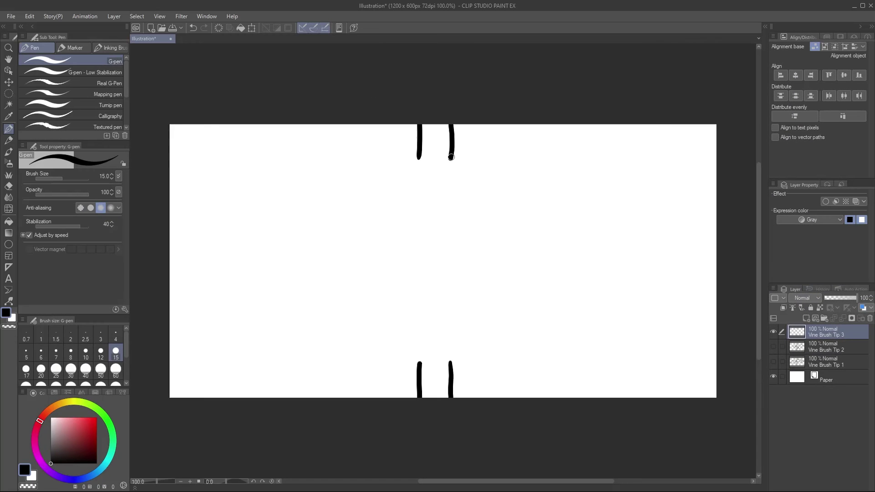
Step: Extend Tip 3's two stems to full height and draw leaves with veins and stalks
left_click_drag(451, 157, 450, 369)
left_click_drag(419, 155, 418, 365)
mouse_move(312, 191)
left_mouse_down()
mouse_move(388, 214)
mouse_move(415, 259)
left_mouse_up()
mouse_move(526, 304)
left_mouse_down()
mouse_move(498, 342)
mouse_move(498, 309)
left_mouse_up()
left_click_drag(497, 314, 449, 348)
left_click_drag(415, 242, 425, 262)
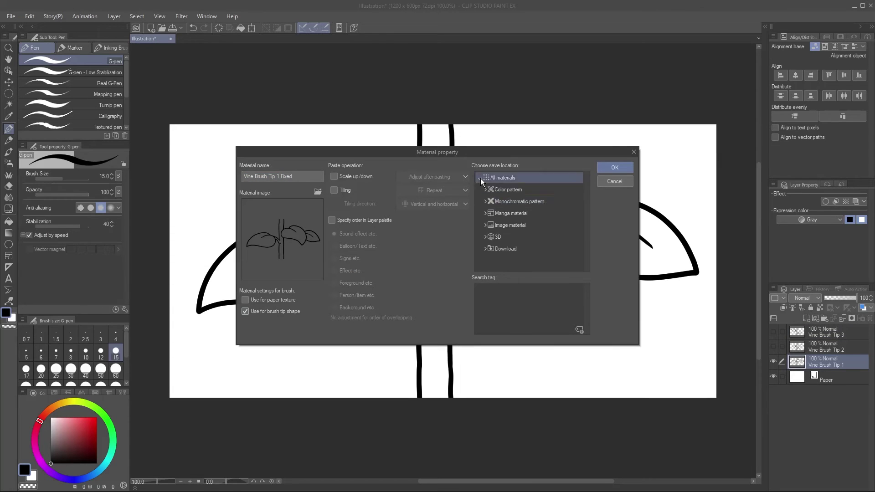
Step: Register the tips as Brush Tips materials tagged plant and brush tip
left_click(514, 250)
left_click(518, 290)
type("plant vine brush tip")
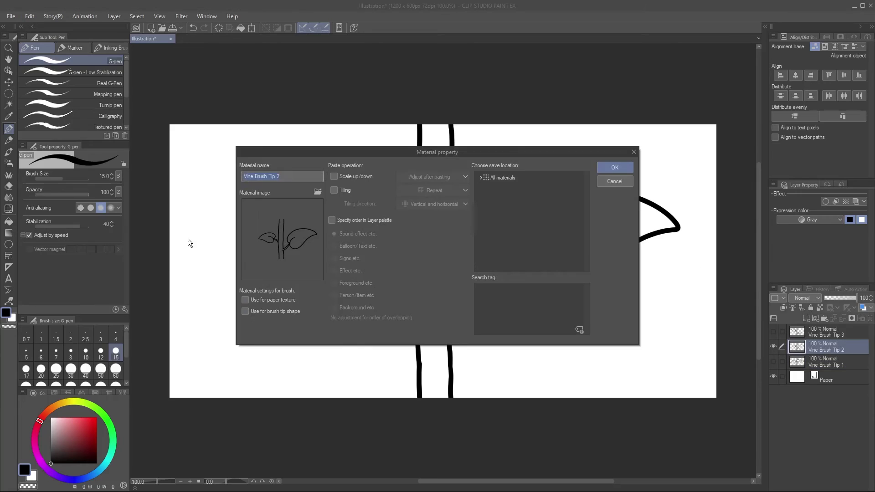
left_click(515, 251)
type("br")
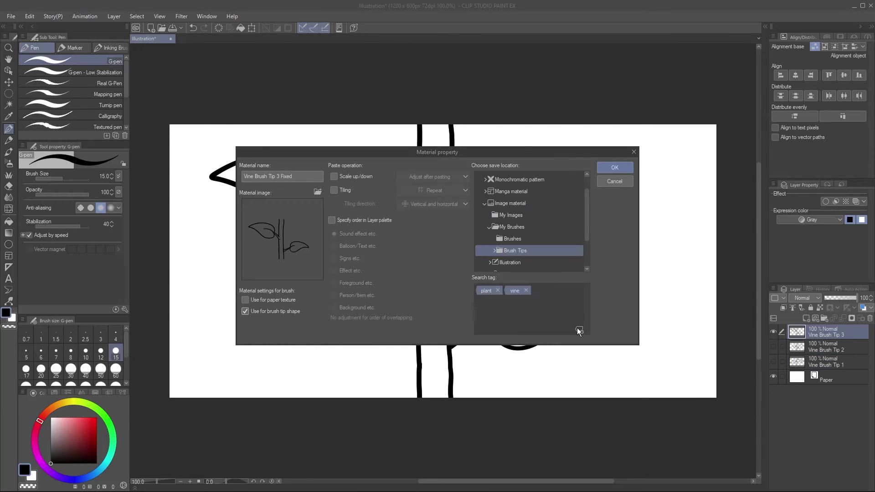
left_click(600, 167)
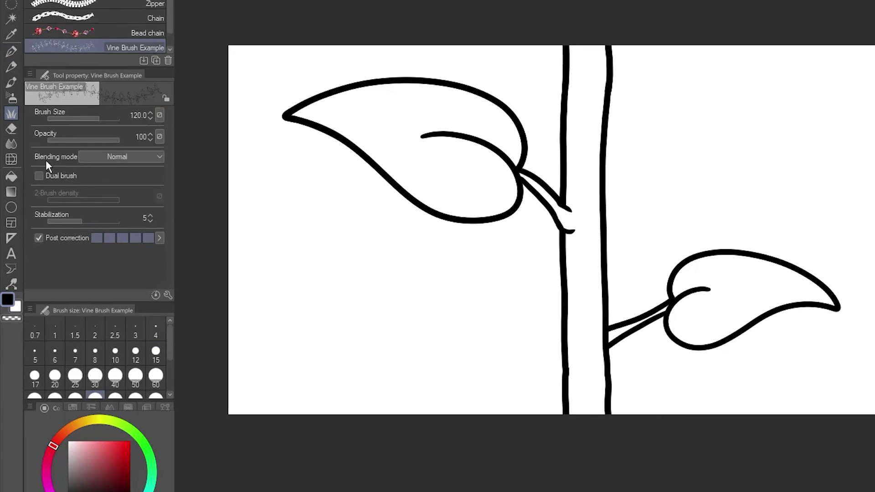
Step: Delete the old tip shapes from Vine Brush Example's Brush tip settings
left_click(125, 308)
left_click(368, 200)
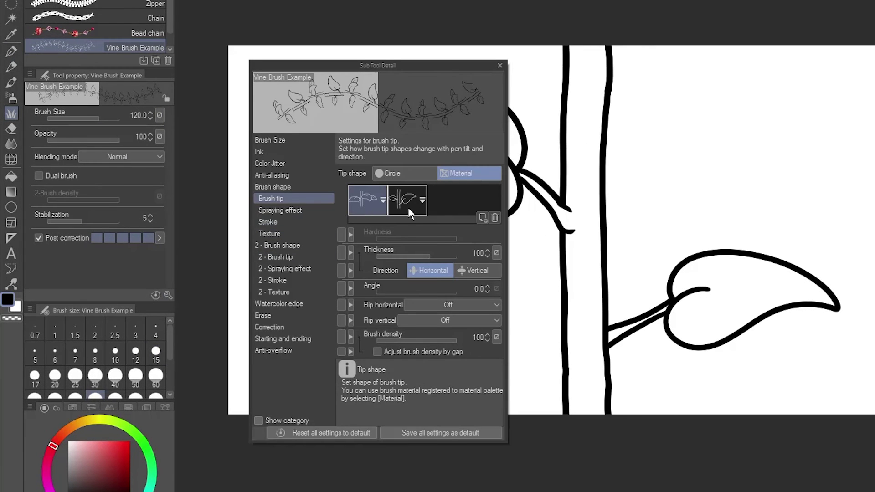
left_click(495, 217)
left_click(602, 129)
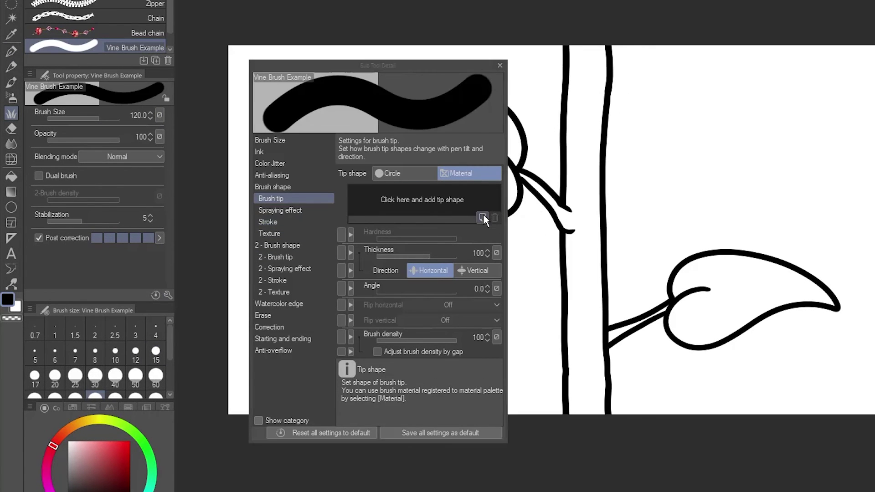
Step: Add Vine Brush Tip 1 through 3 Fixed as the brush's tip shapes
left_click(422, 199)
left_click(533, 138)
type("vine")
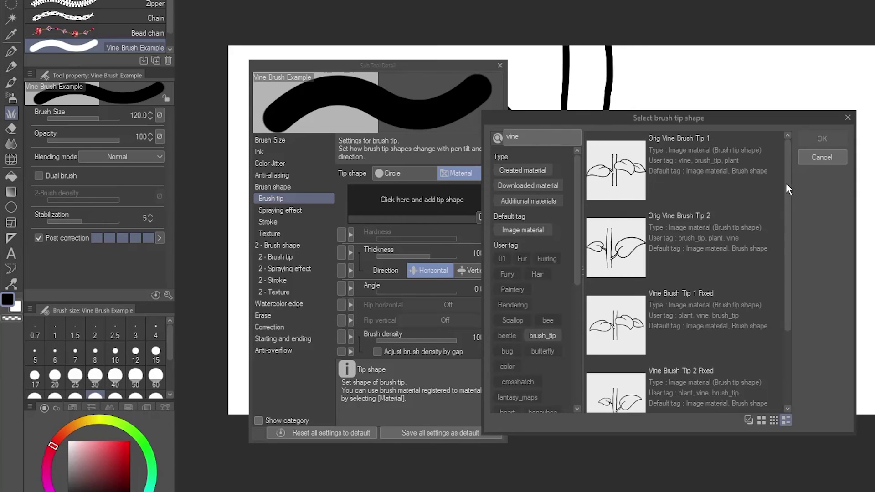
left_click_drag(785, 182, 793, 320)
left_click(672, 201)
left_click(681, 358, "shift")
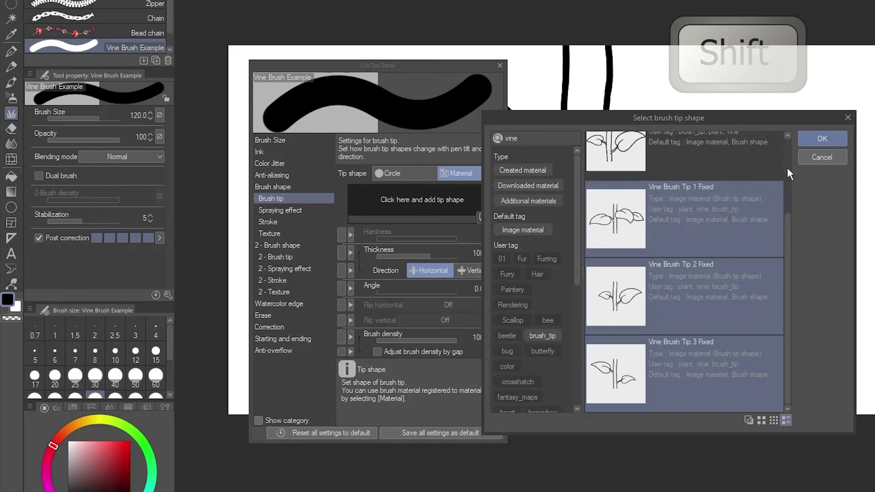
left_click(805, 139)
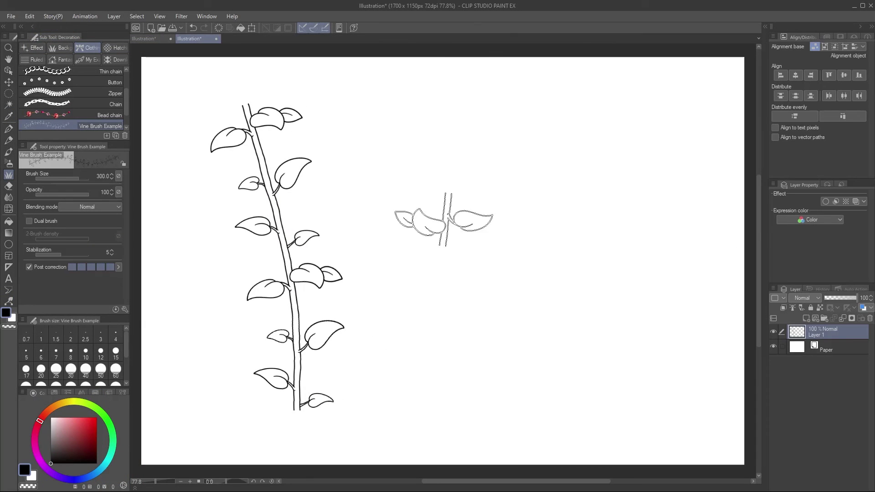
Step: Paint two top-to-bottom leafy vines, one mid-canvas and one on the right
left_click_drag(452, 112, 441, 428)
left_click_drag(578, 130, 602, 426)
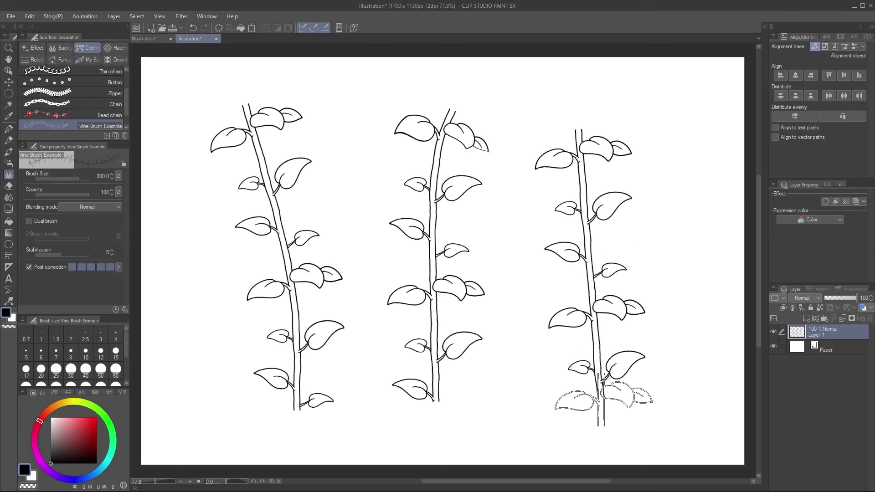